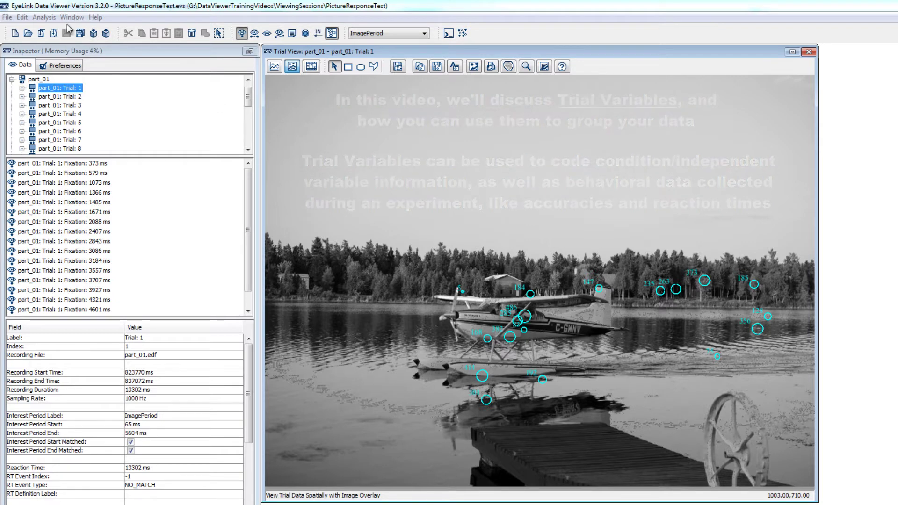
- Open the Interest Area Report setup and scroll through its list of trial variables
left_click(50, 19)
mouse_move(57, 30)
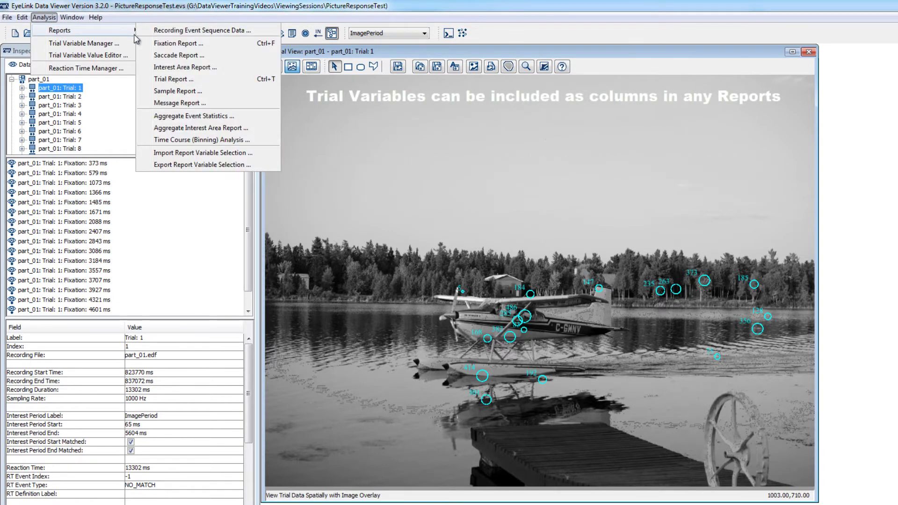
left_click(156, 72)
left_click_drag(476, 198, 475, 250)
left_click(476, 249)
left_click(476, 250)
left_click(476, 250)
left_click(475, 249)
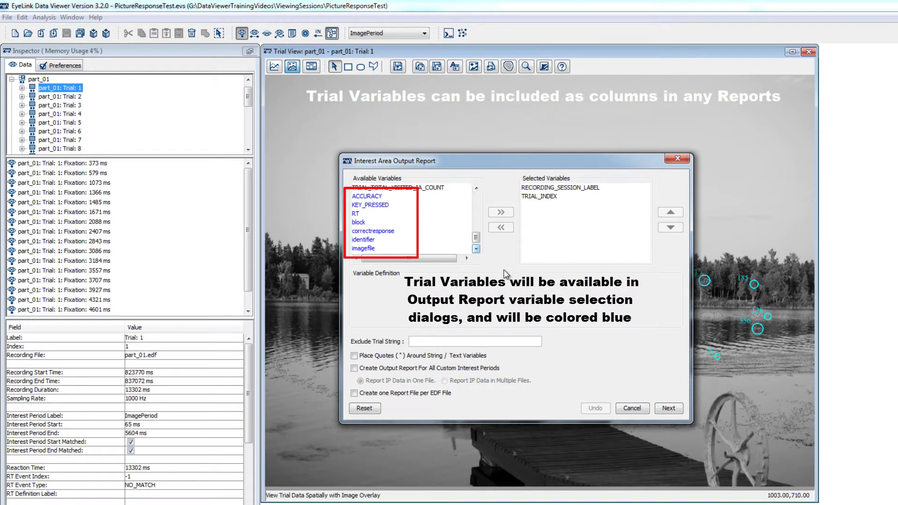
- Cancel the report setup without generating it and bring up the Trial Grouping settings
left_click(635, 409)
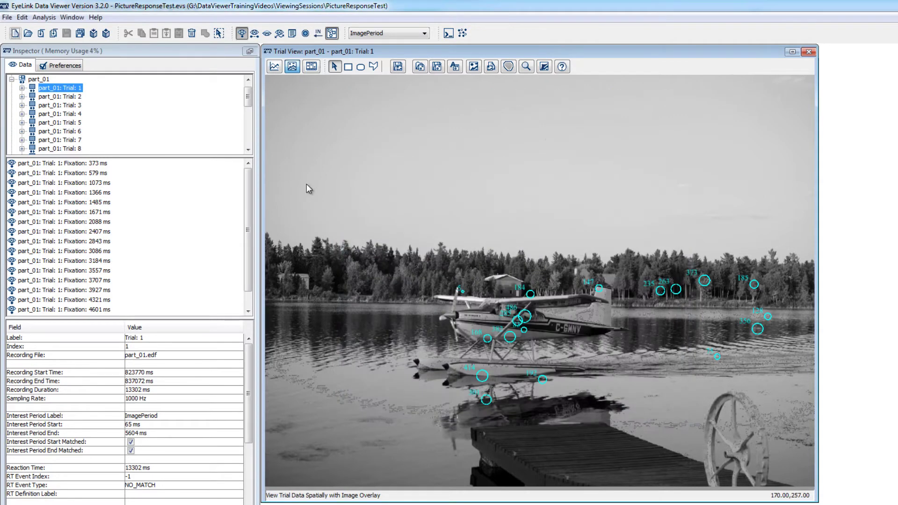
left_click(24, 19)
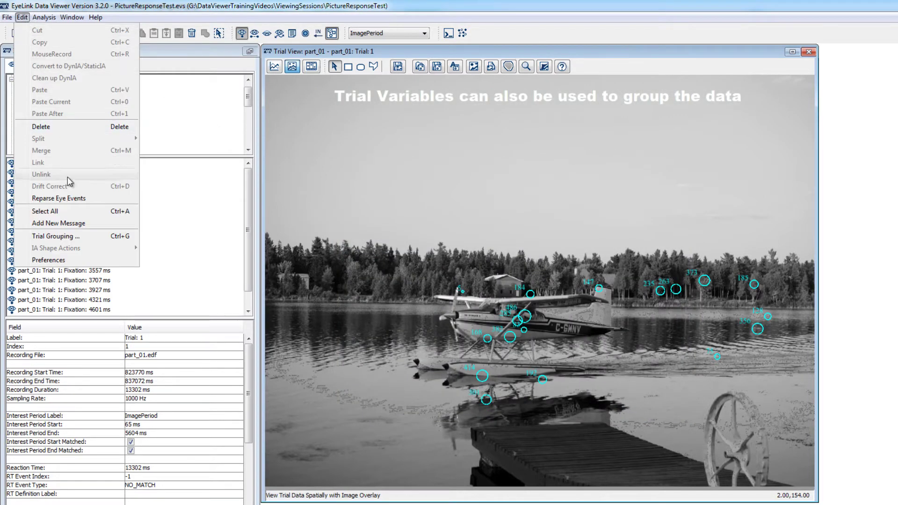
left_click(64, 237)
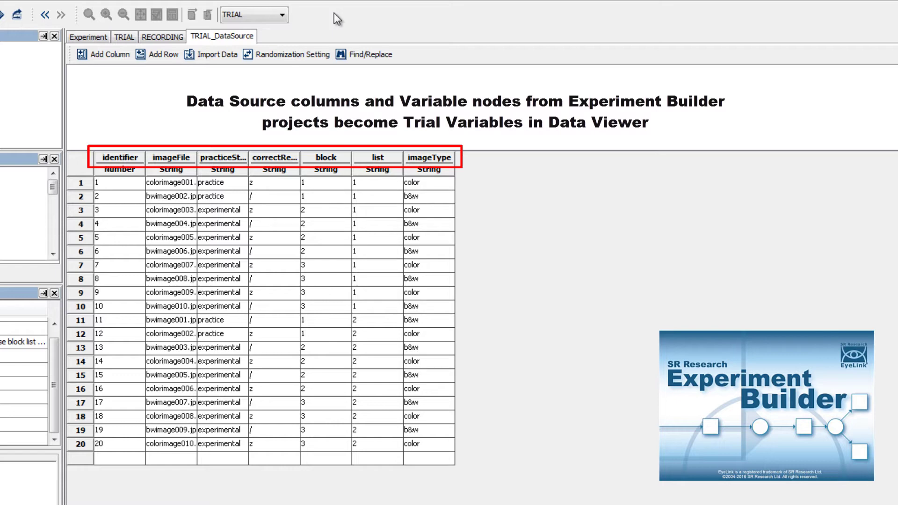
- Show the RECORDING sequence with its RT, ACCURACY and KEY_PRESSED nodes
left_click(162, 37)
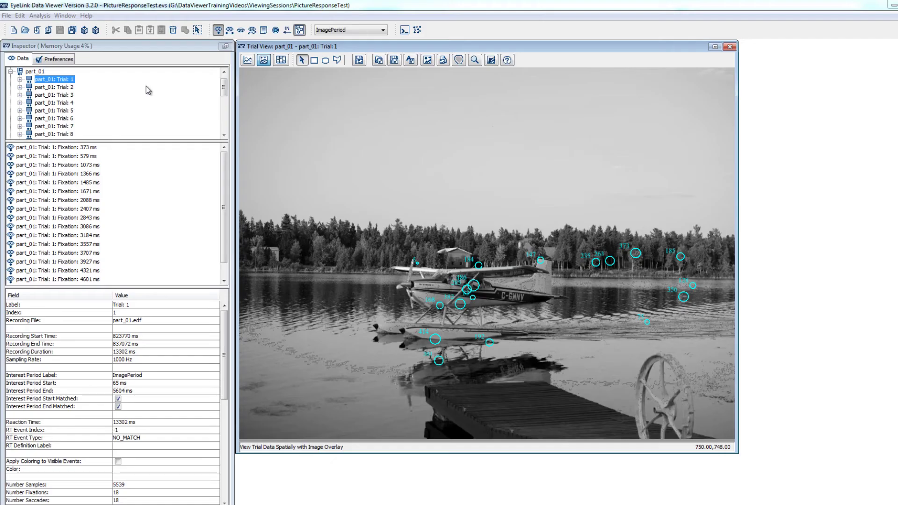
- Open the Help contents to the integration protocol's Trial Message Commands page on TRIAL_VAR messages
left_click(87, 15)
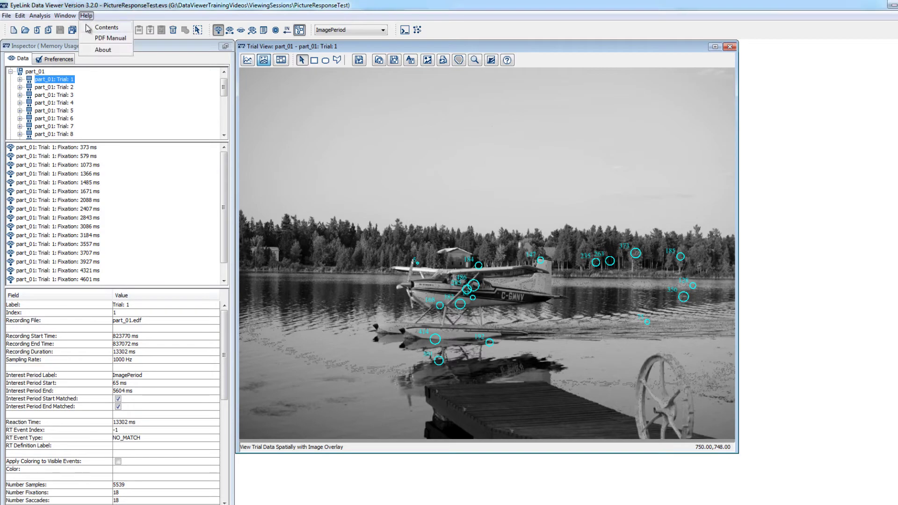
left_click(89, 29)
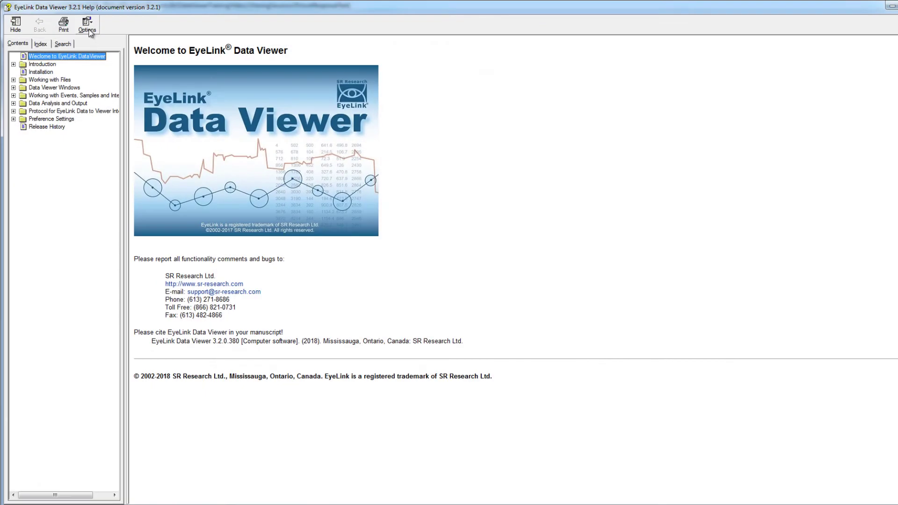
left_click(69, 111)
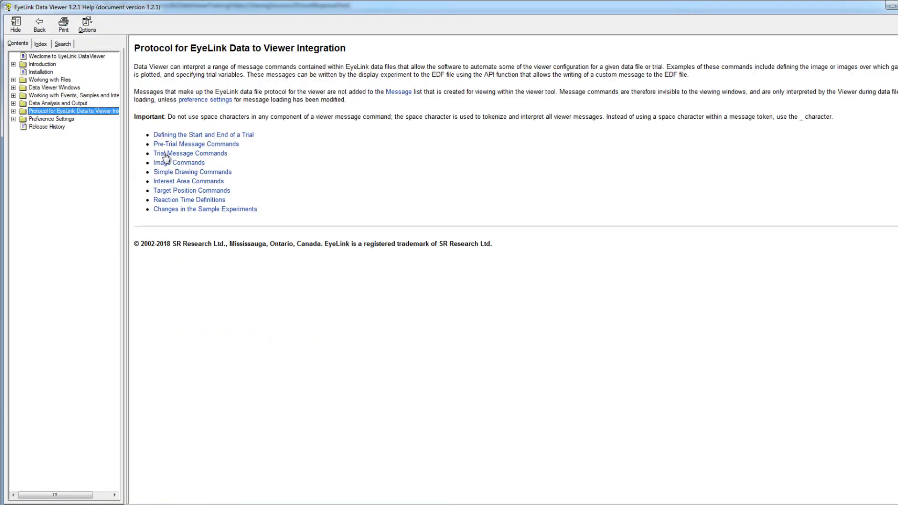
left_click(164, 153)
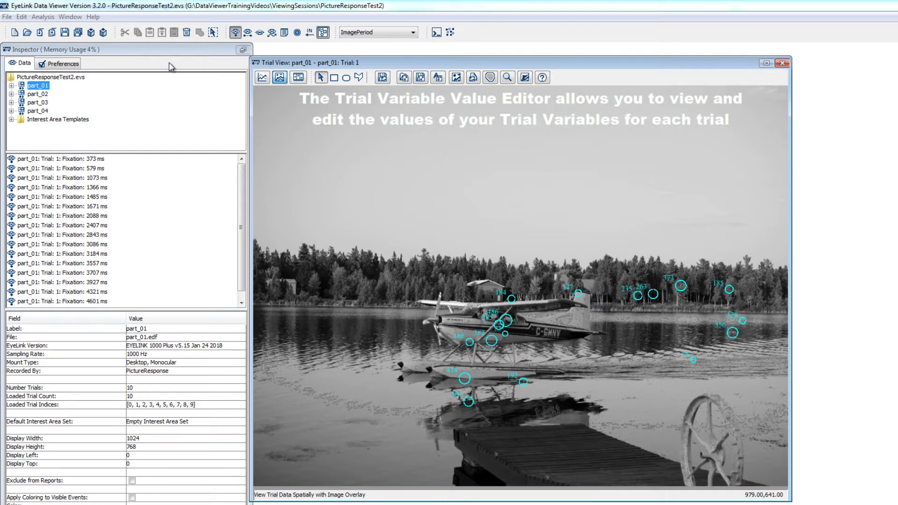
- In the Trial Variable Value Editor, clear part_01 Trial 3's identifier value 4 to enter 5
left_click(46, 17)
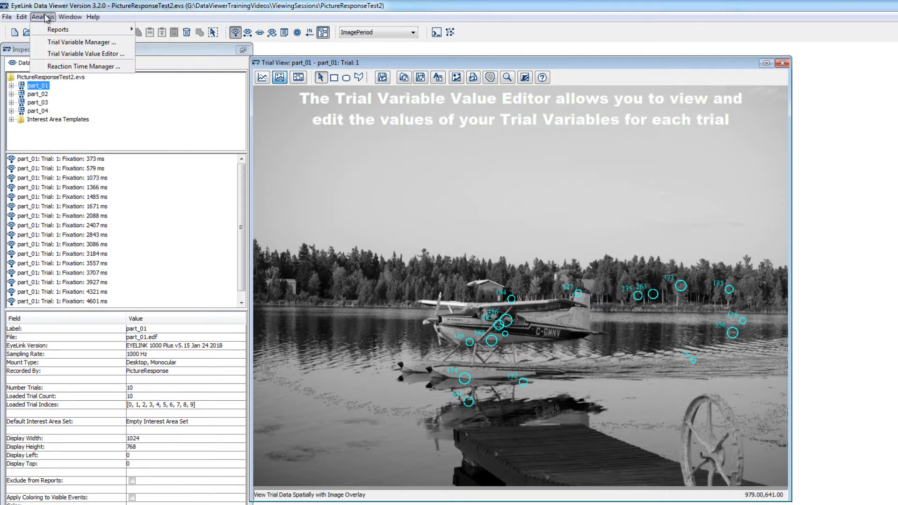
left_click(47, 53)
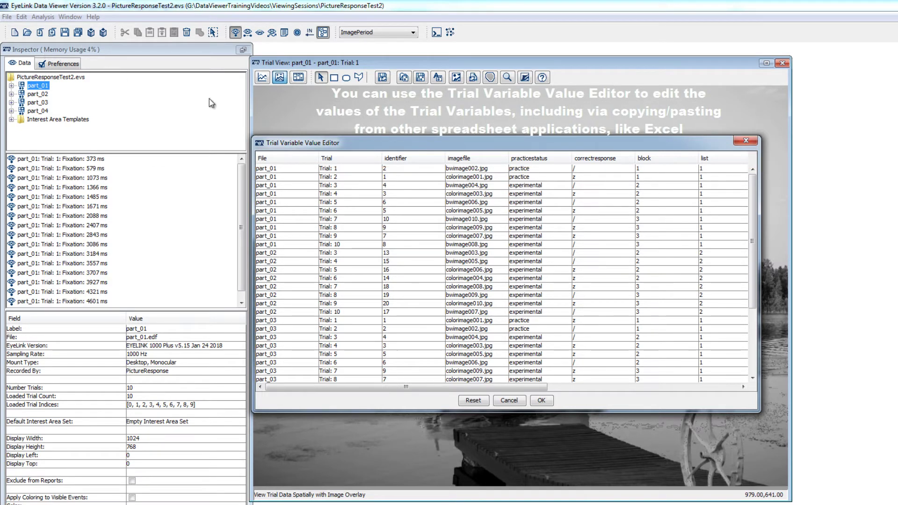
left_click(390, 188)
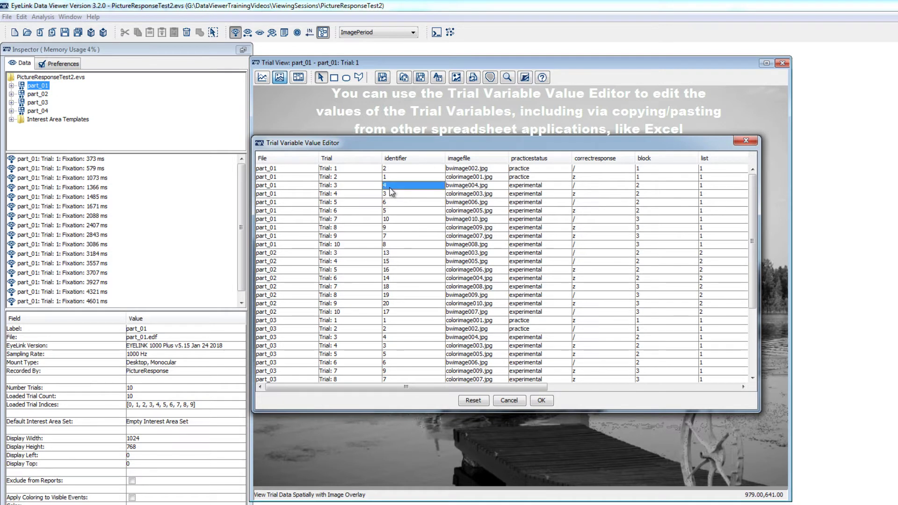
key("BackSpace")
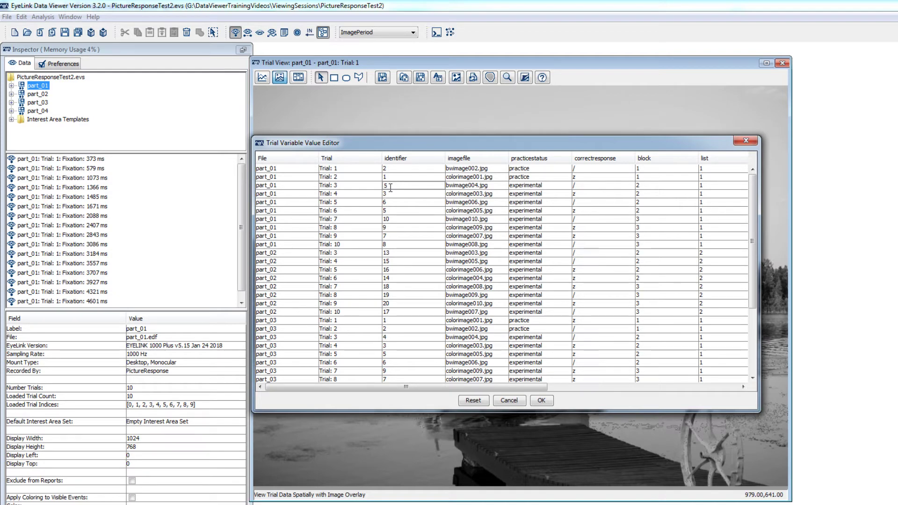
- Apply the edited identifier value and bring up the Trial Variable Manager
left_click(540, 400)
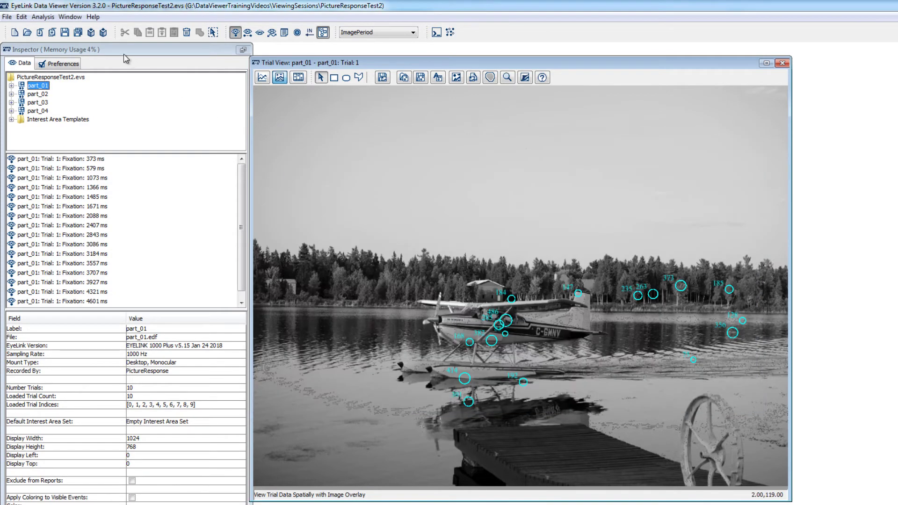
left_click(42, 17)
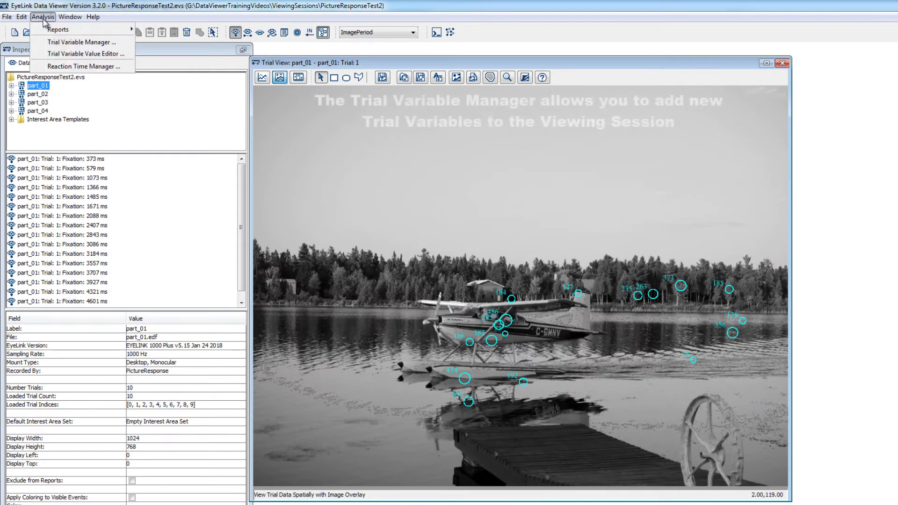
left_click(51, 43)
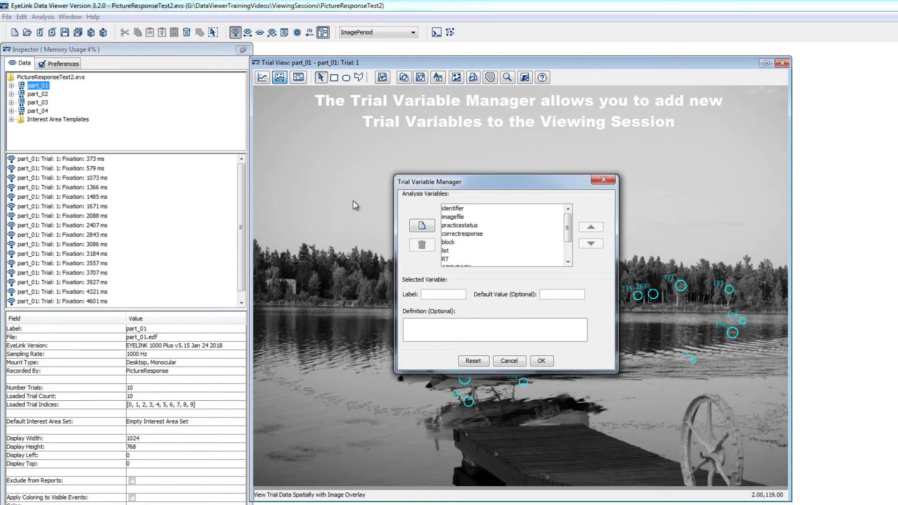
- Create a new trial variable labelled myNewVariable and save it
left_click(422, 225)
double_click(447, 294)
type("myN")
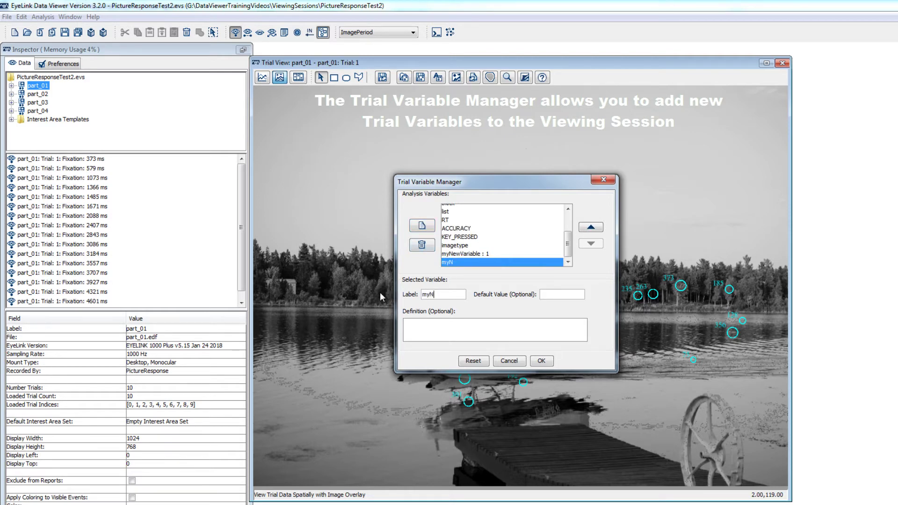
type("ewVariable")
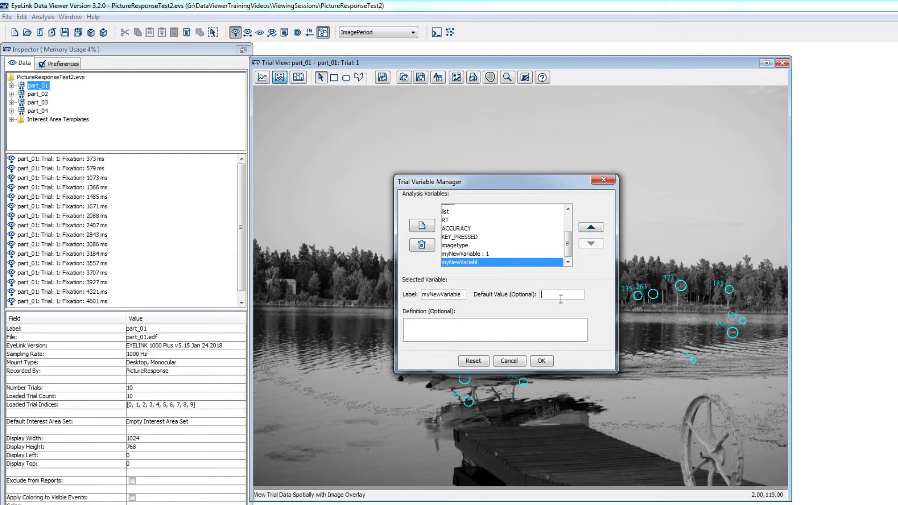
type("1")
left_click(541, 362)
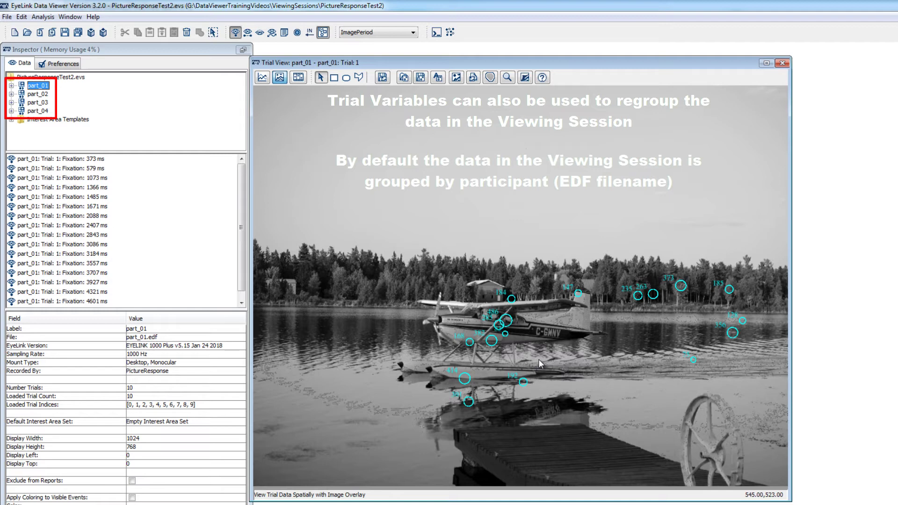
left_click(11, 86)
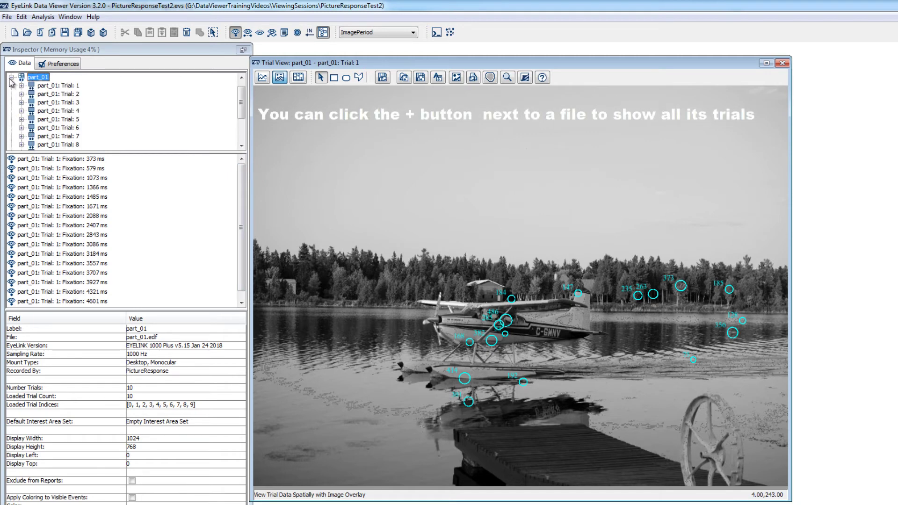
left_click(10, 77)
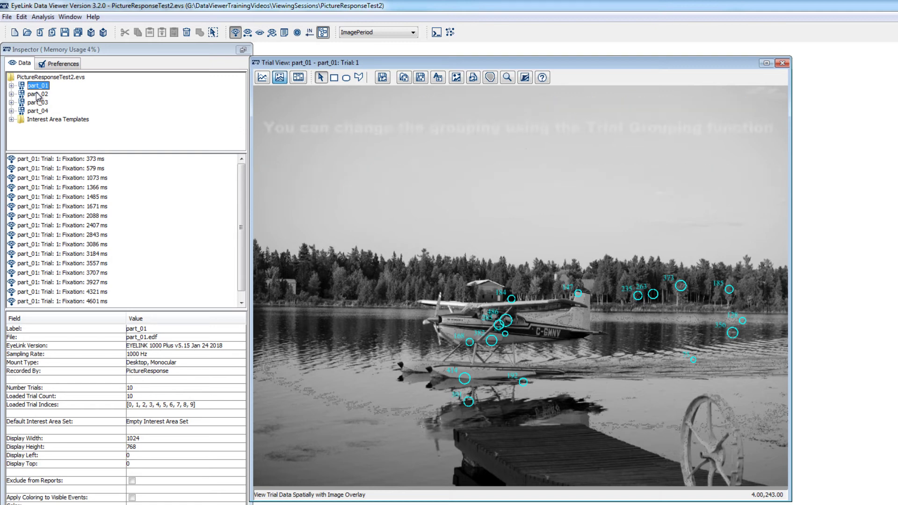
- In Trial Grouping, add imagetype and ACCURACY as grouping variables and regroup the trials
left_click(22, 17)
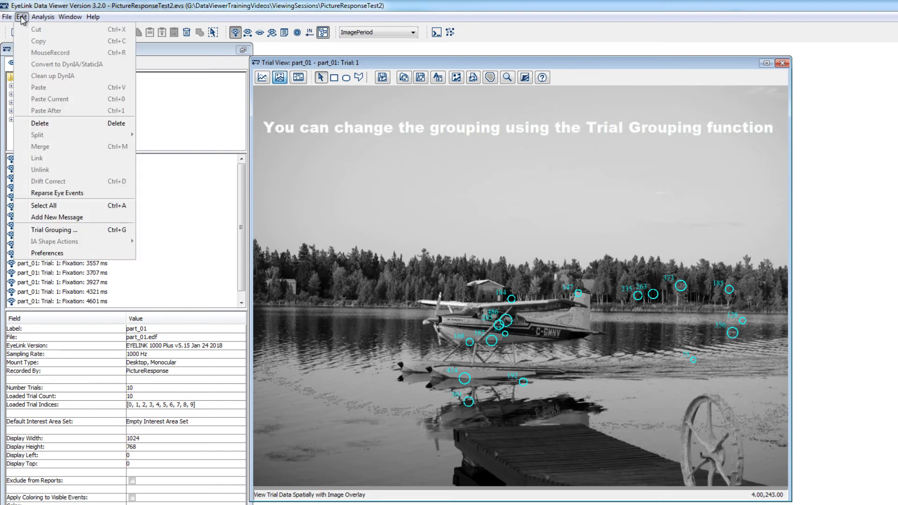
left_click(48, 229)
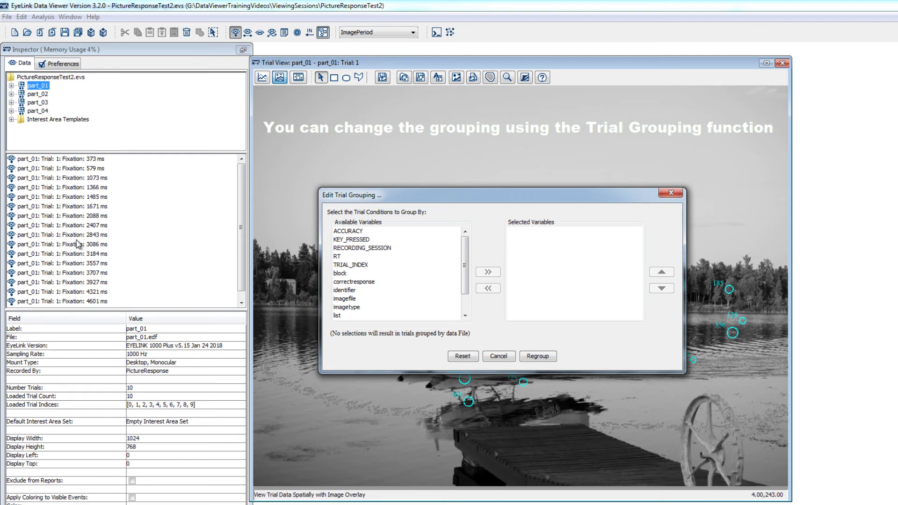
left_click(344, 309)
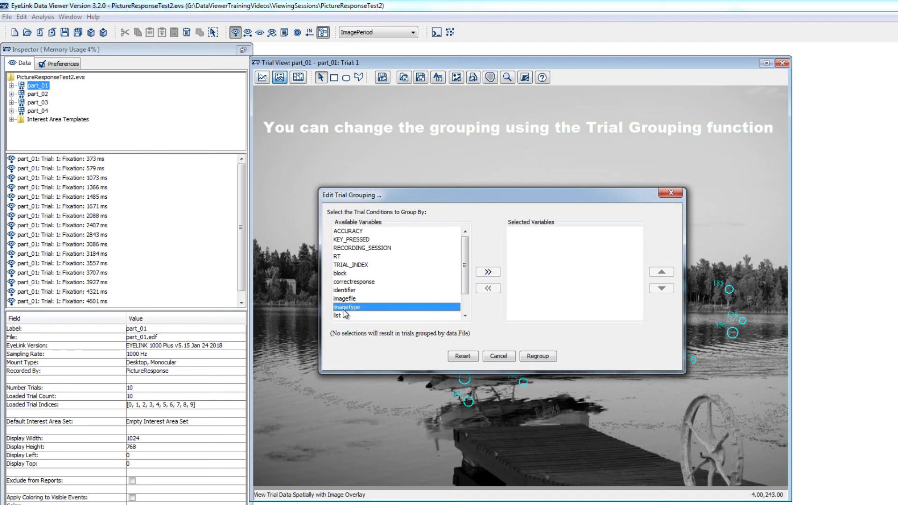
left_click(365, 231, "ctrl")
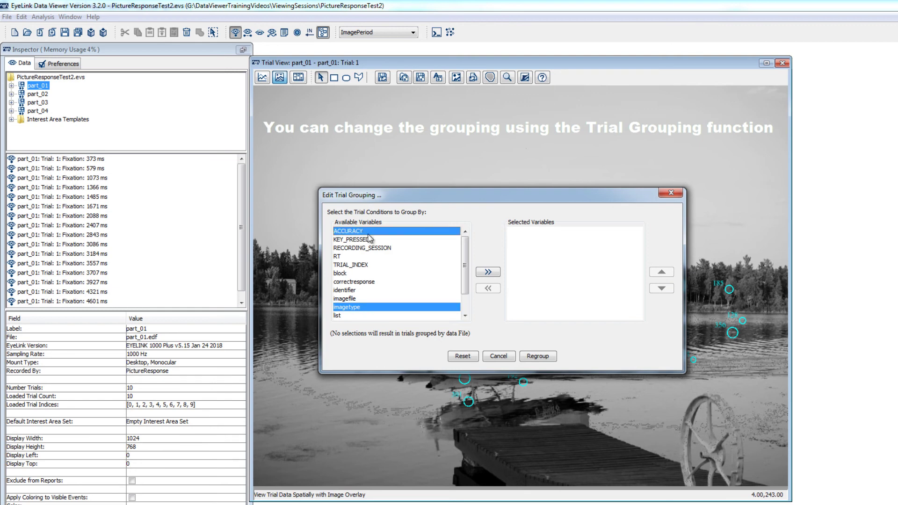
left_click(487, 273)
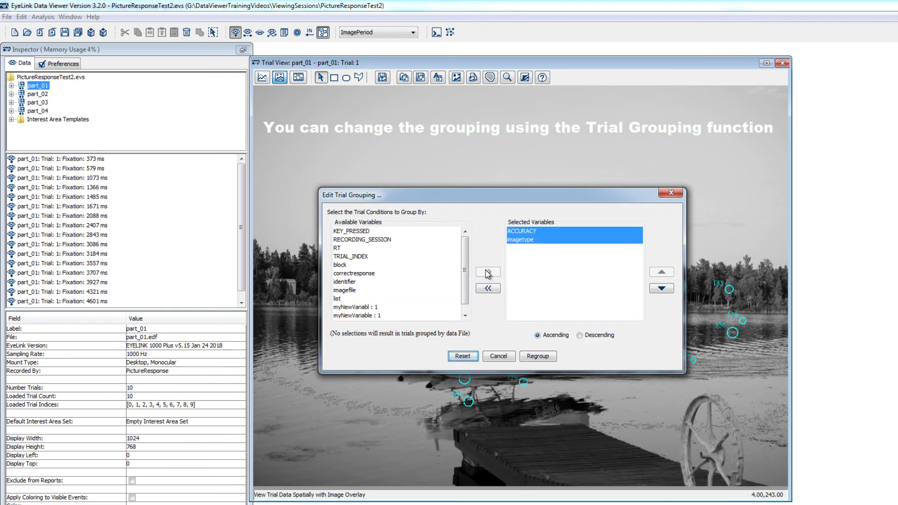
left_click(552, 356)
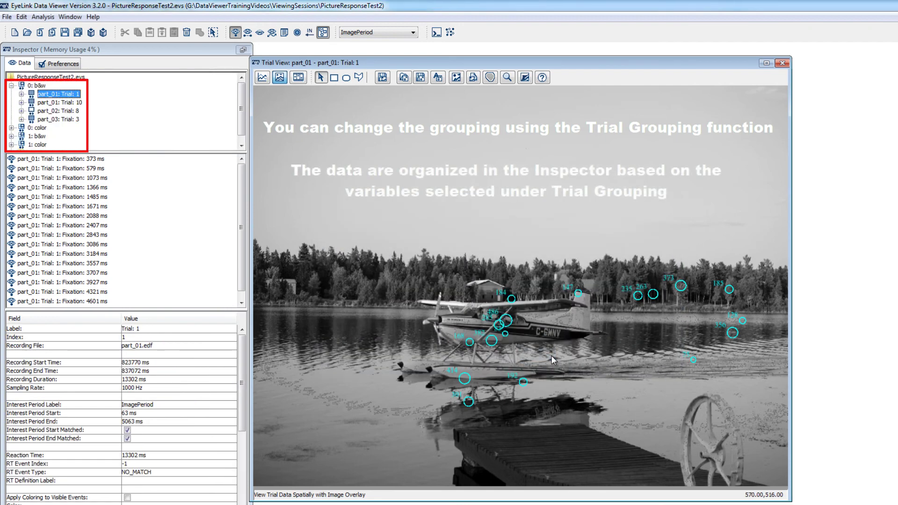